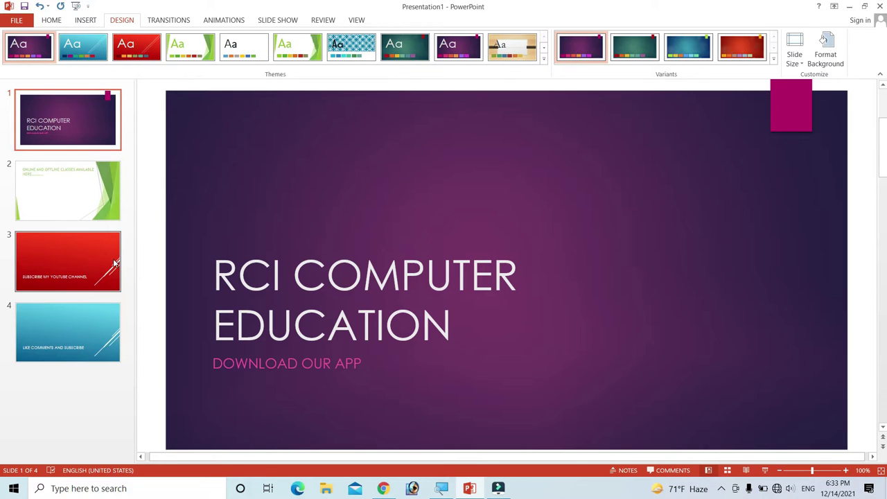
Step: View slides 2, 3 and 4 in turn, return to the title slide, and open File Info
left_click(78, 192)
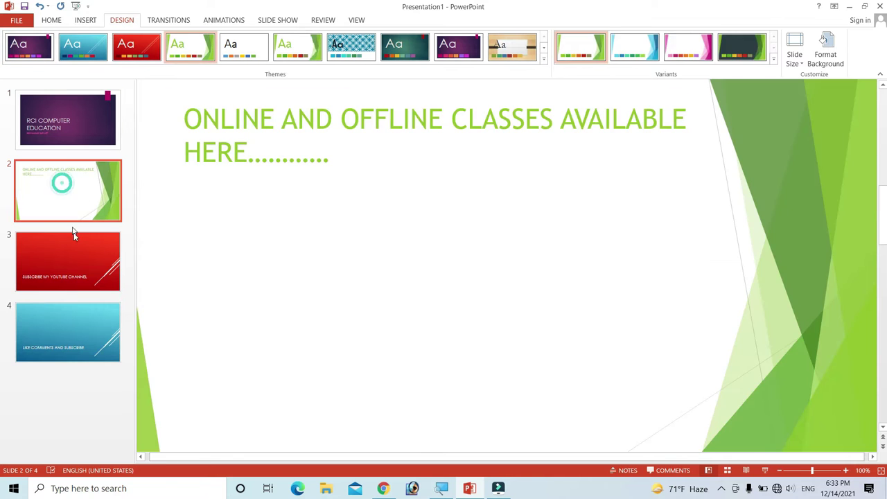
left_click(77, 257)
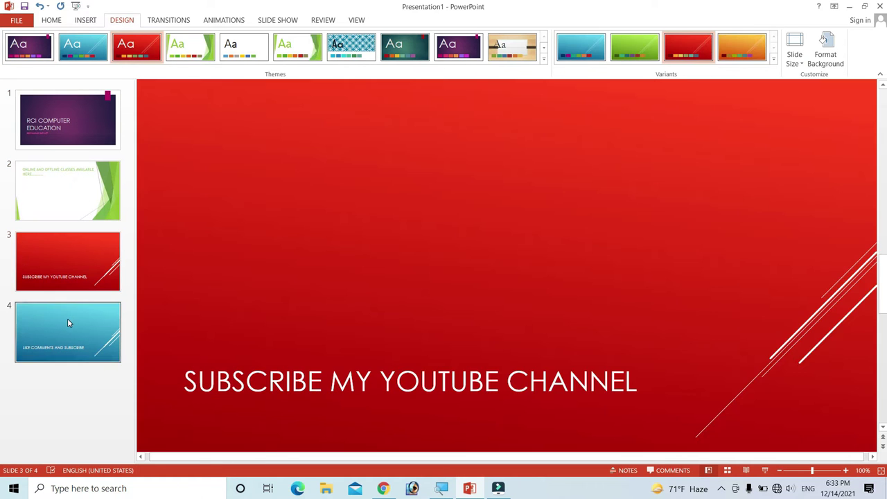
left_click(68, 318)
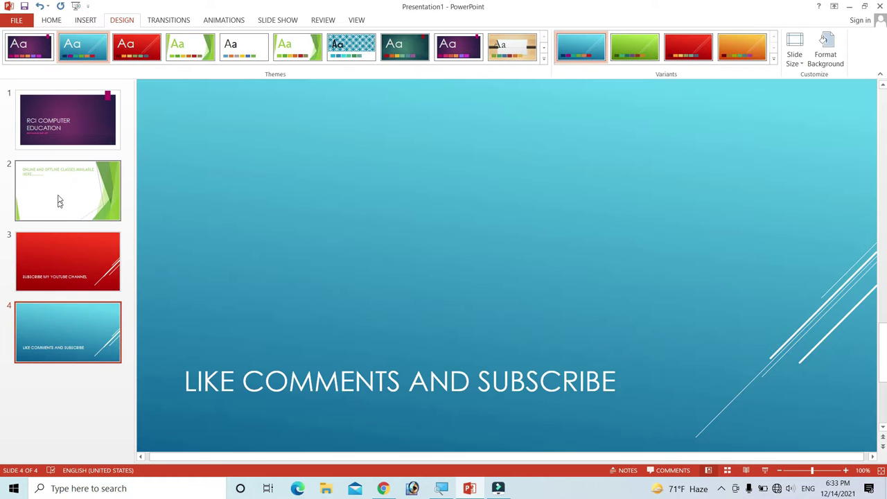
left_click(65, 112)
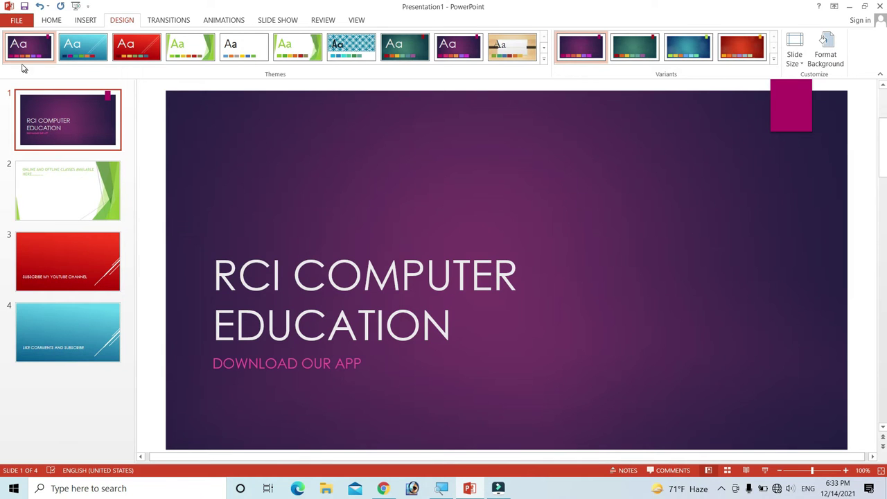
left_click(15, 23)
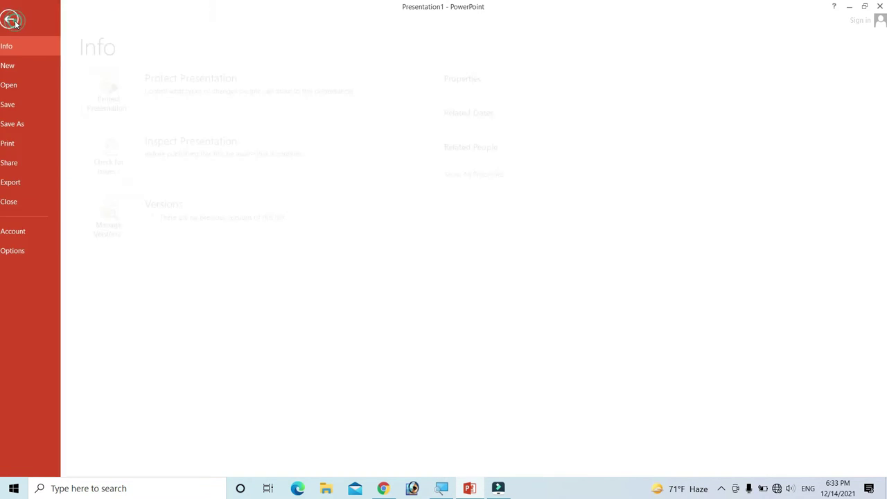
Step: Start a Save to the Desktop as RCI COMPUTER EDUCATION and expand the Save as type list
left_click(17, 105)
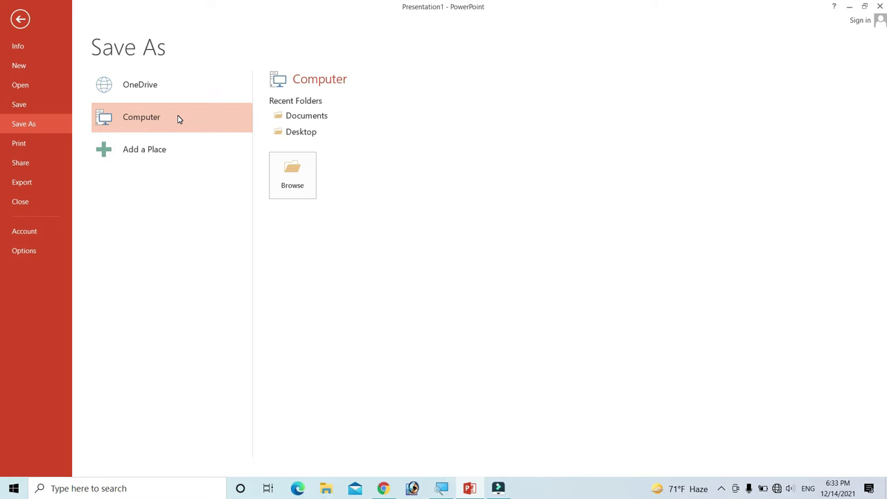
left_click(289, 134)
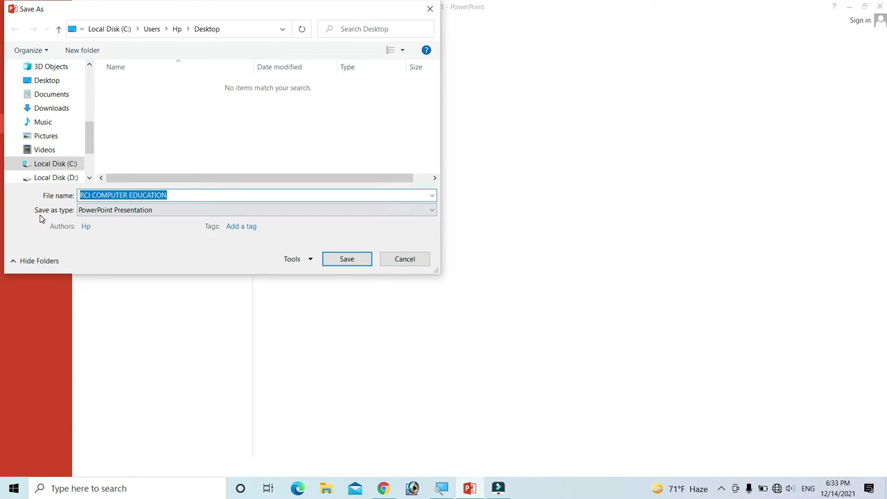
left_click(89, 211)
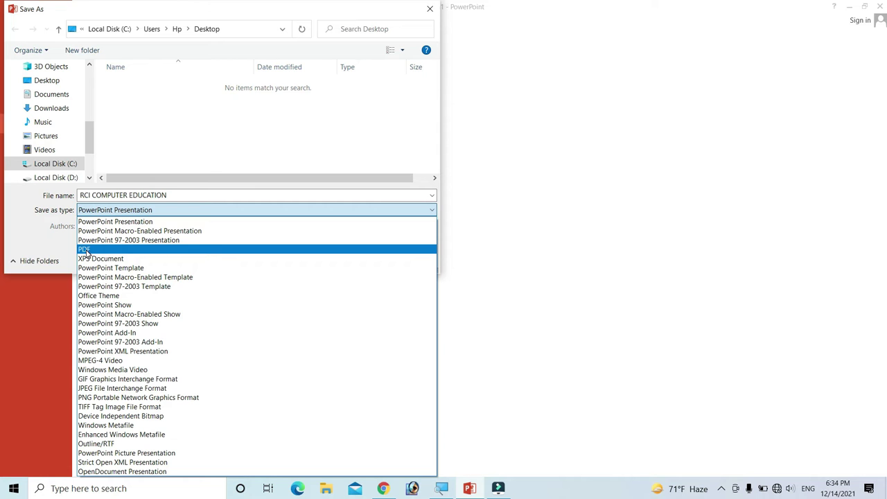
Step: Set Save as type to PDF, then glance at the PDF Options and close them
left_click(86, 250)
left_click(86, 253)
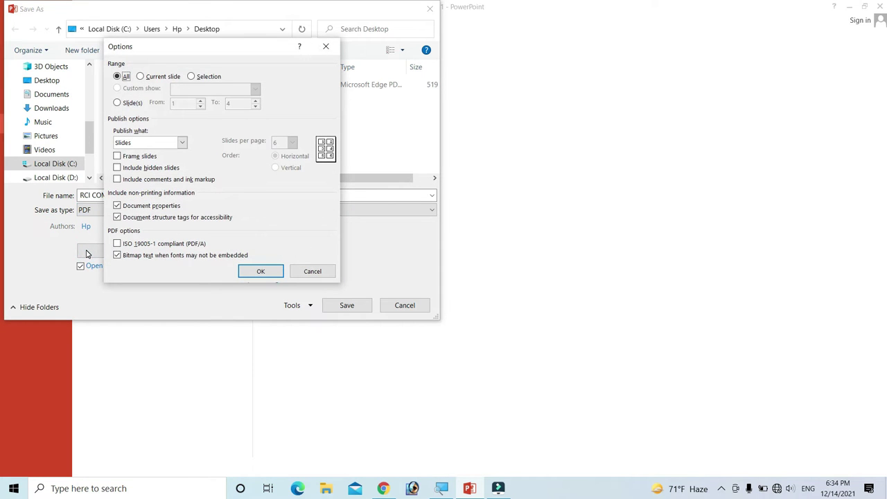
left_click(291, 271)
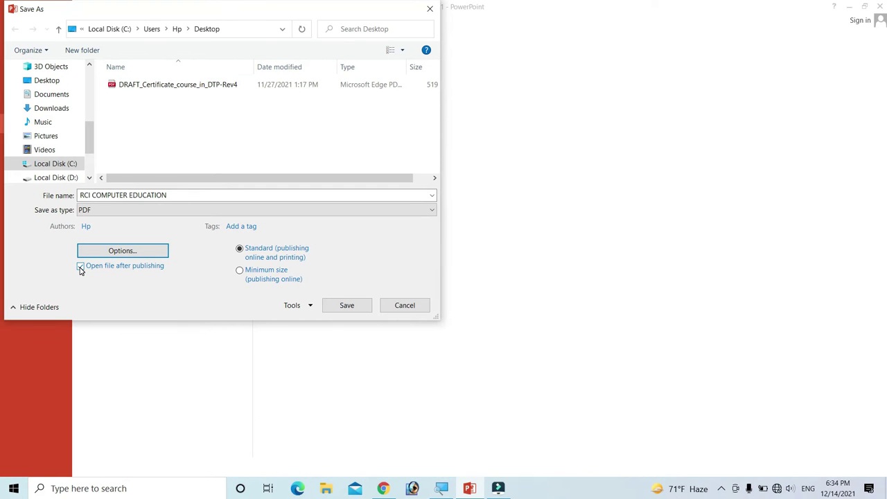
Step: Turn off opening after publishing, keep Standard optimization instead of Minimum size, and bring up PDF Options
left_click(81, 269)
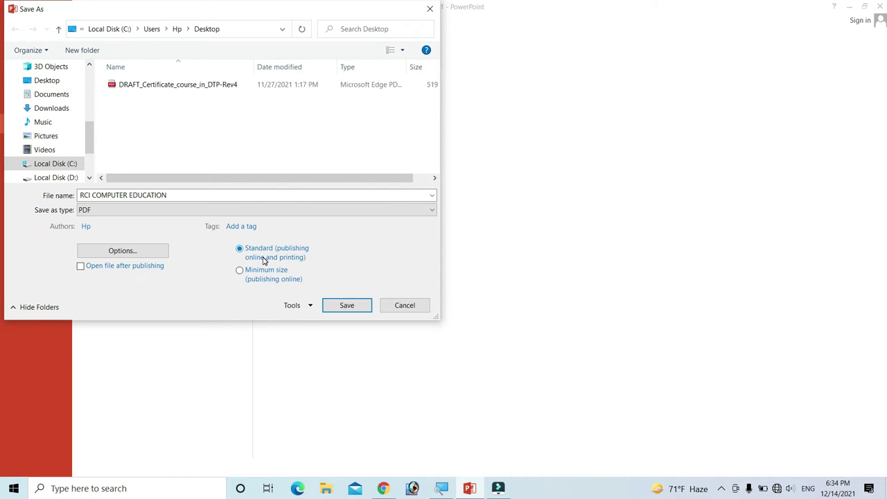
left_click(239, 248)
left_click(241, 272)
left_click(240, 249)
left_click(120, 252)
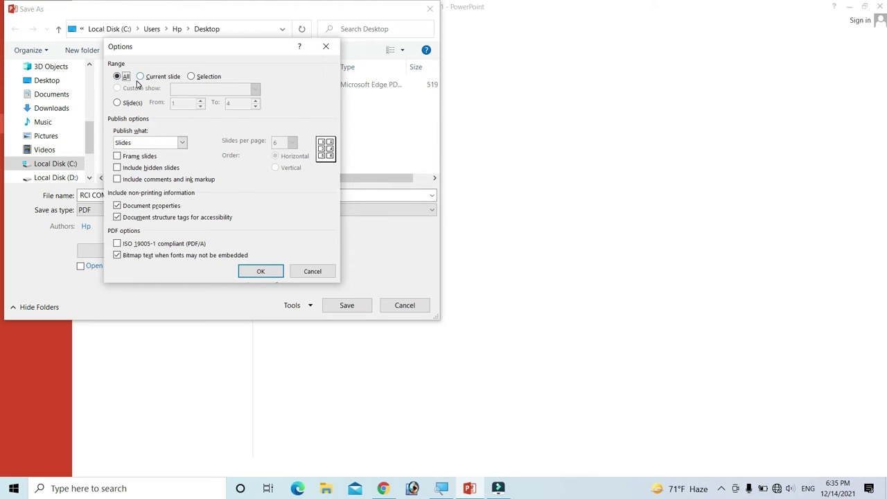
Step: Try the Current slide and Selection export ranges in PDF Options
left_click(139, 76)
left_click(179, 14)
left_click(192, 77)
Step: Close PDF Options and Save As without saving, and return to the slides
left_click(327, 44)
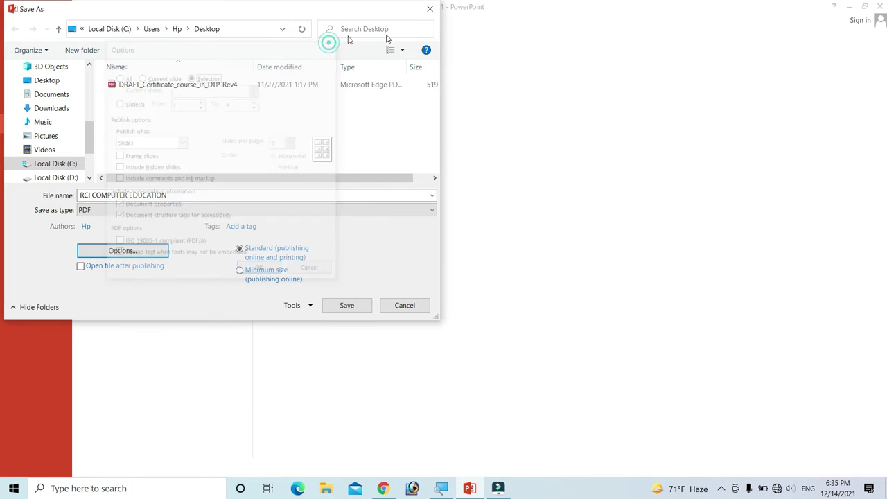
left_click(430, 9)
left_click(19, 25)
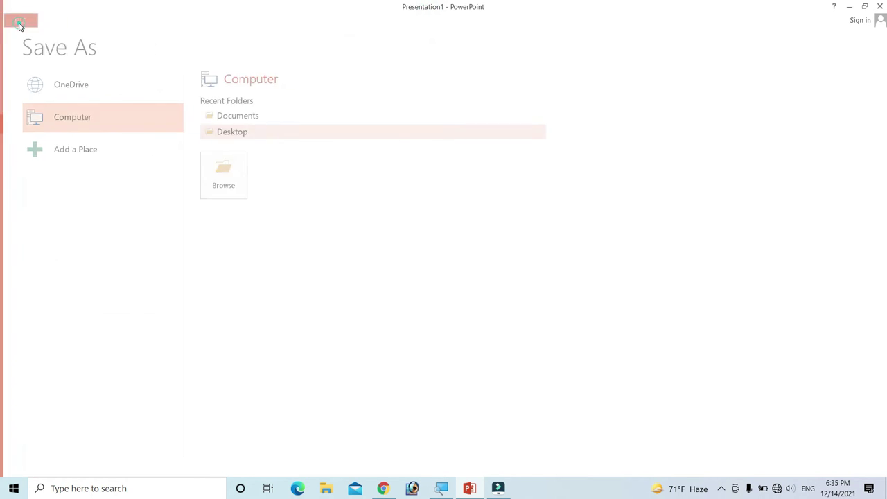
Step: Move between slides 2 and 3 in the thumbnail pane
left_click(71, 210)
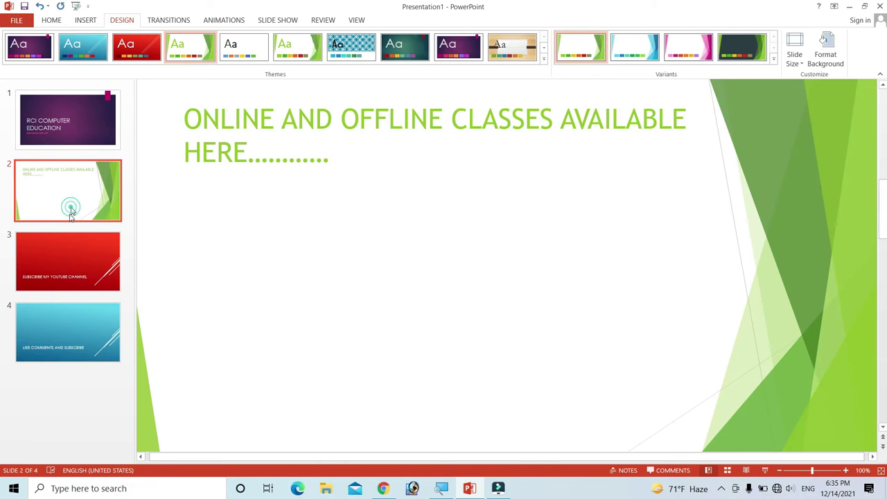
left_click(64, 248)
left_click(64, 208)
left_click(70, 241)
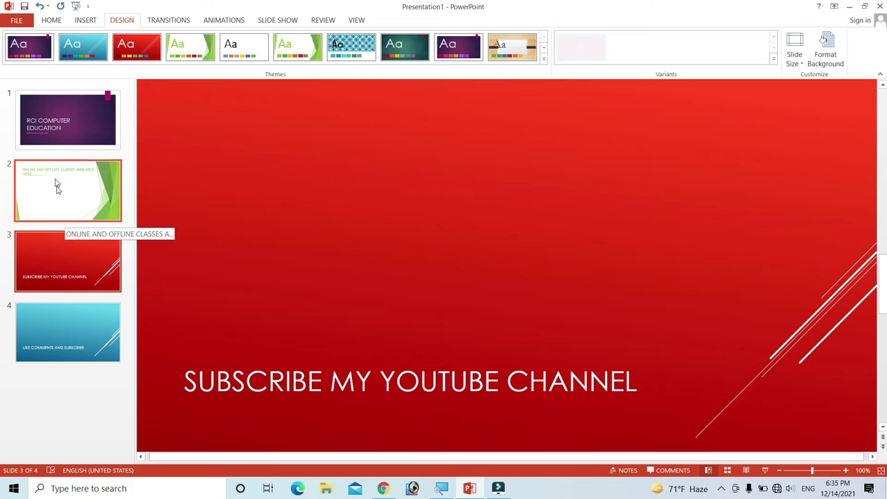
Step: Save to the Desktop as PDF, with opening after publishing turned off
left_click(15, 22)
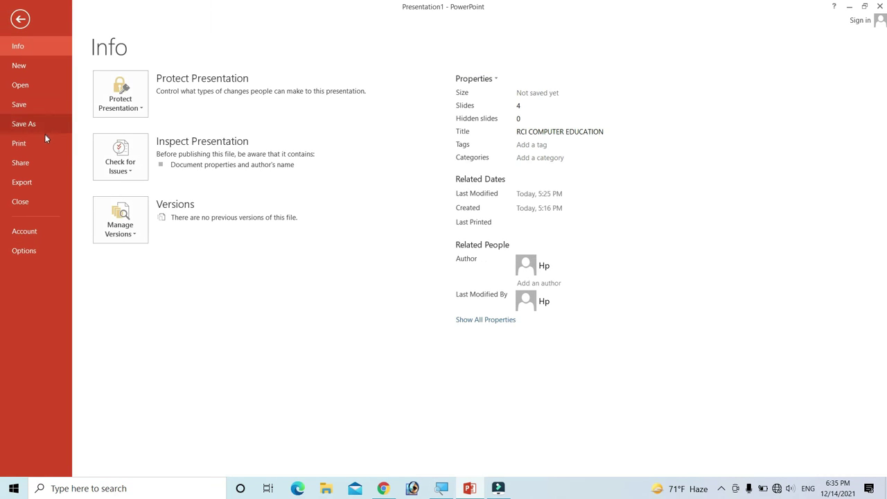
left_click(22, 104)
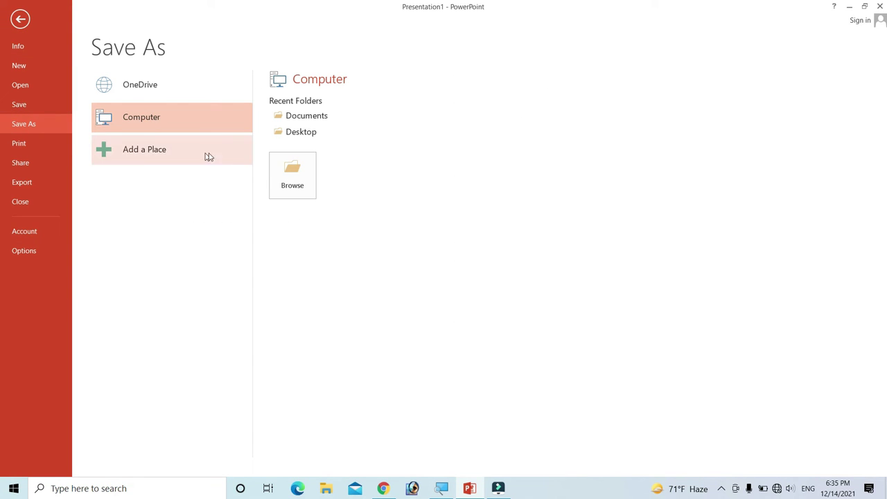
left_click(302, 133)
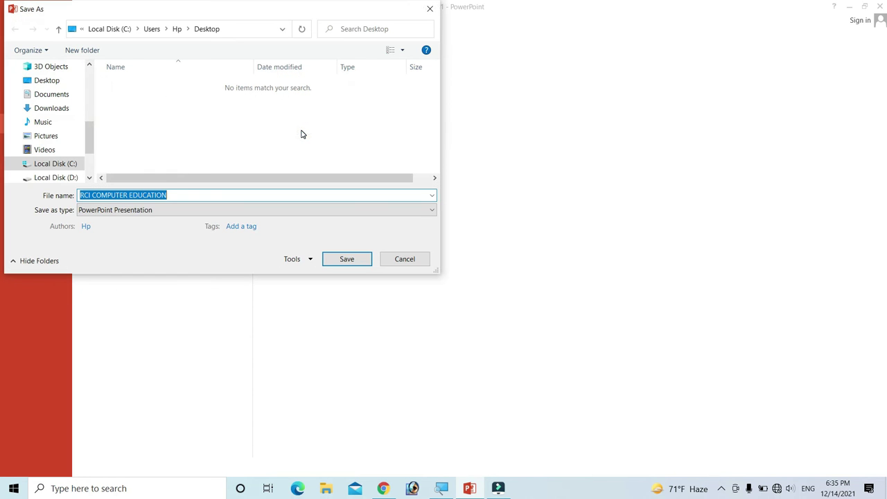
left_click(91, 214)
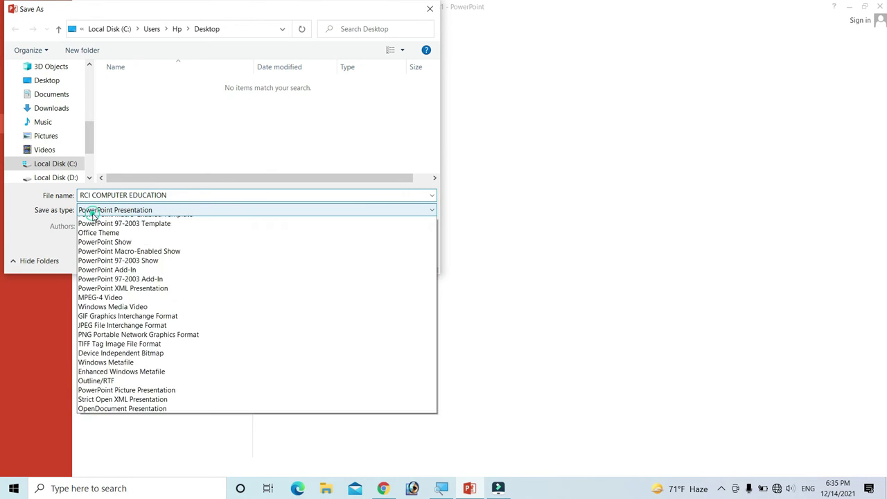
left_click(84, 250)
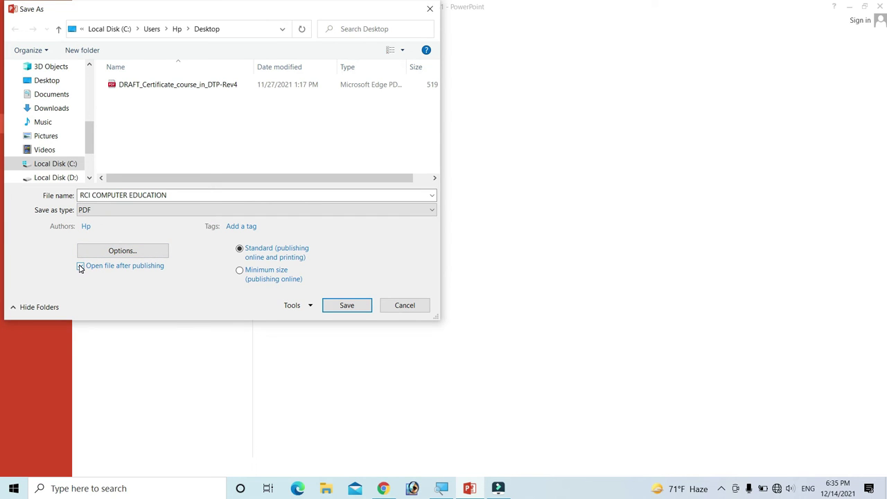
left_click(81, 267)
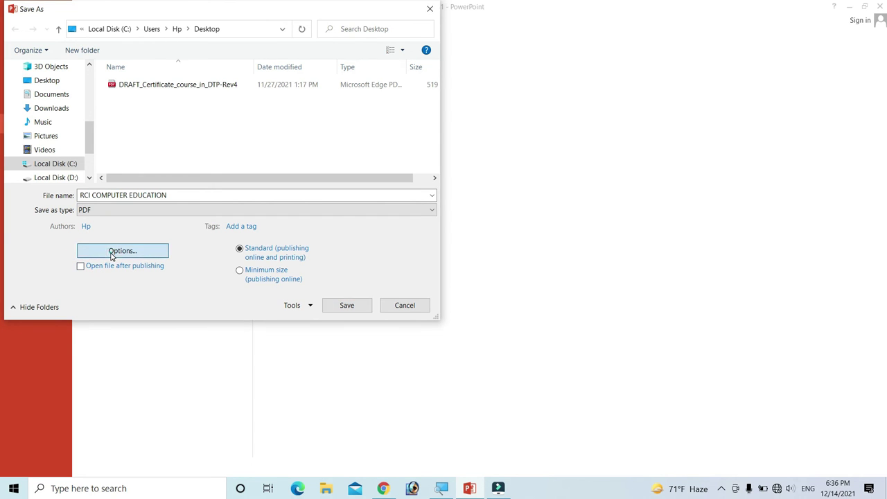
Step: In PDF Options, set Range to Selection, keep Publish what as Slides, and confirm
left_click(112, 255)
left_click(191, 77)
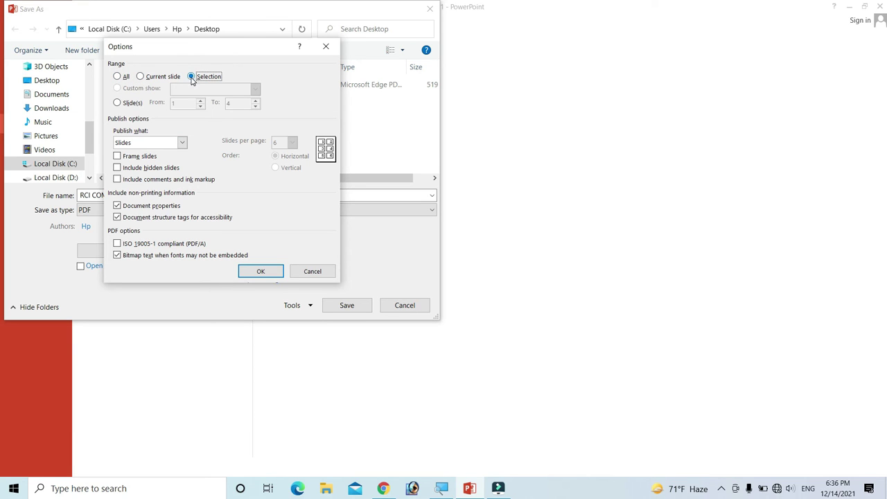
left_click(145, 144)
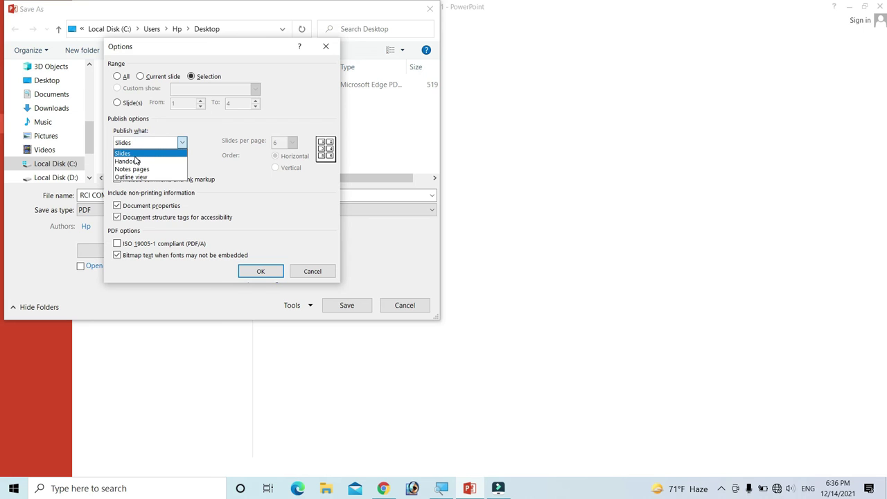
left_click(152, 142)
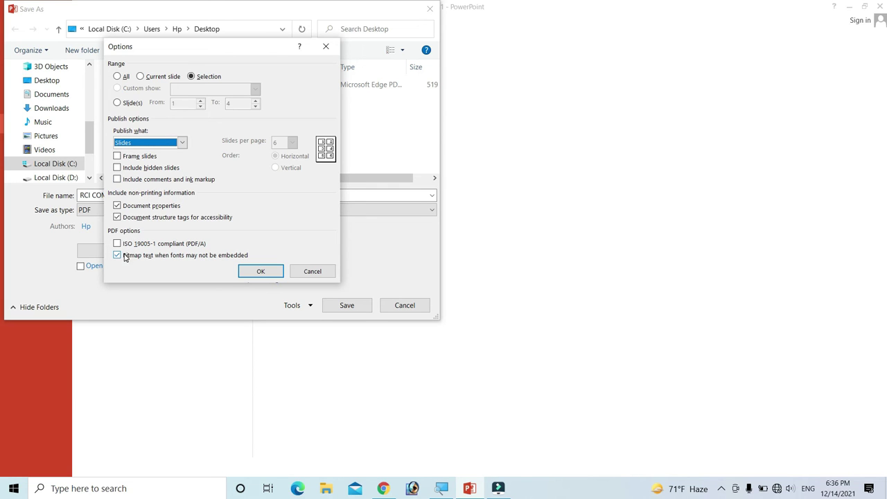
left_click(260, 271)
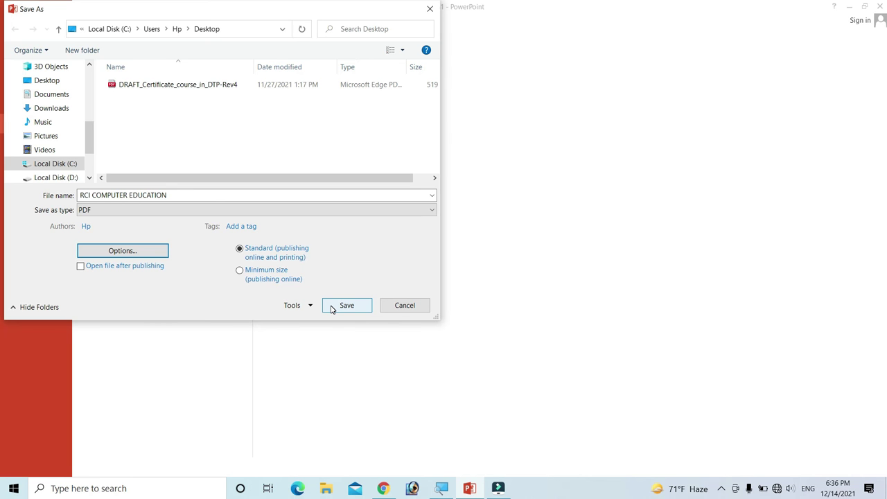
Step: Save the RCI COMPUTER EDUCATION PDF to the Desktop and minimize PowerPoint
left_click(331, 307)
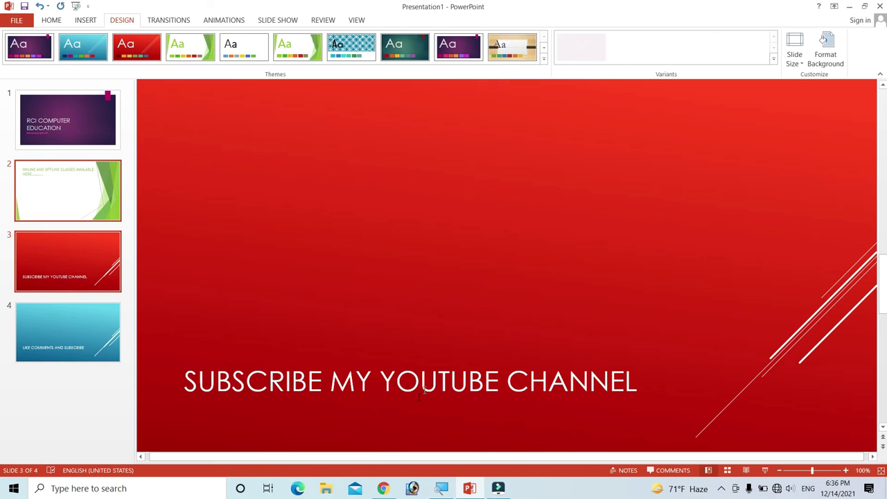
left_click(849, 6)
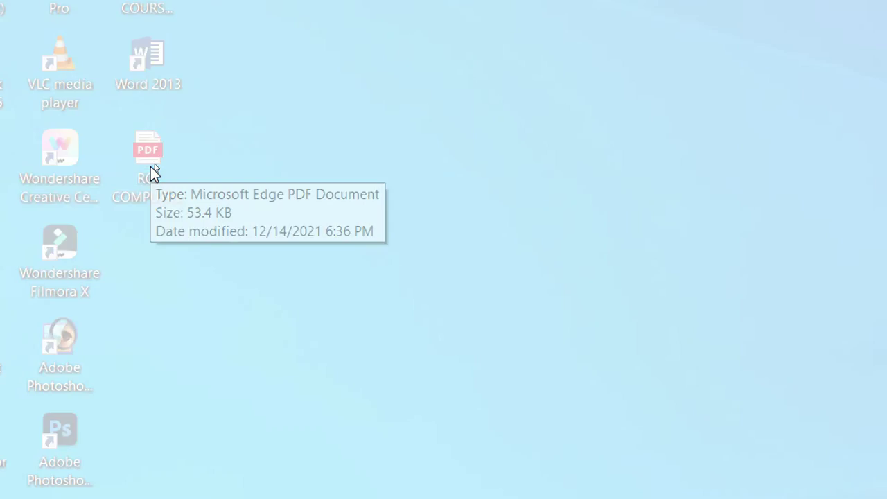
Step: Open RCI COMPUTER EDUCATION.pdf from the desktop in Edge, maximize it, and scroll through both pages
double_click(153, 170)
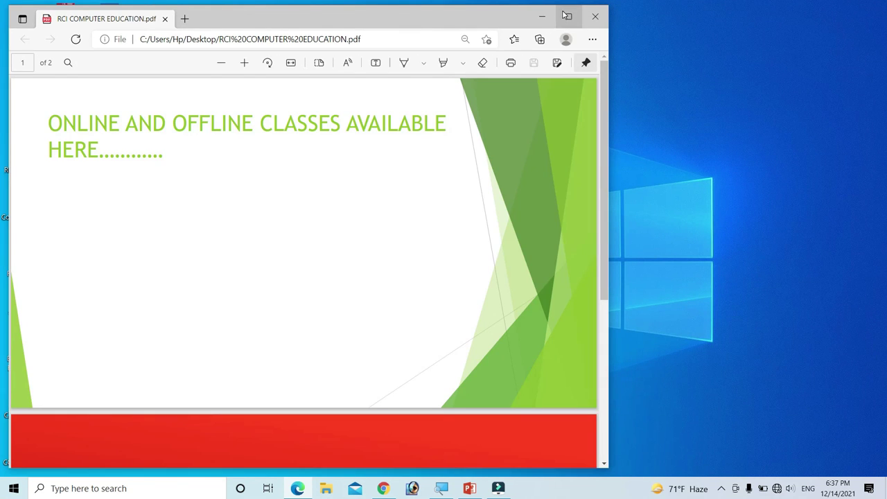
left_click(568, 16)
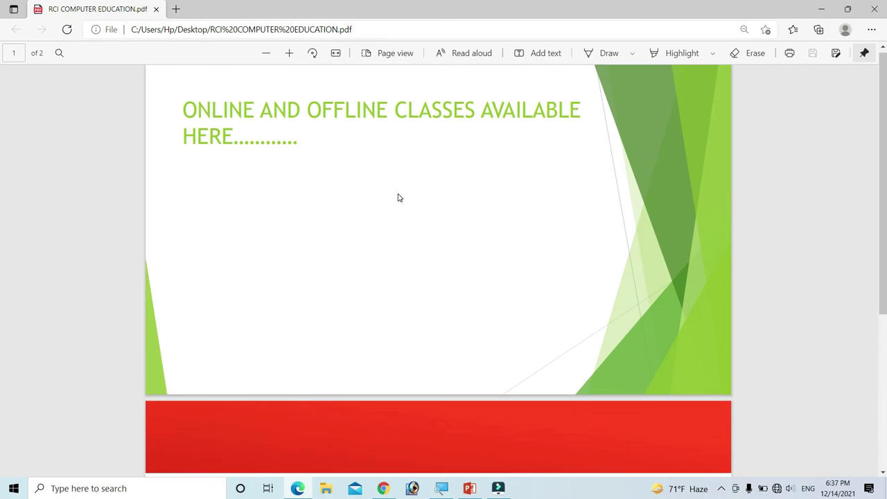
scroll(397, 200, "down", 4)
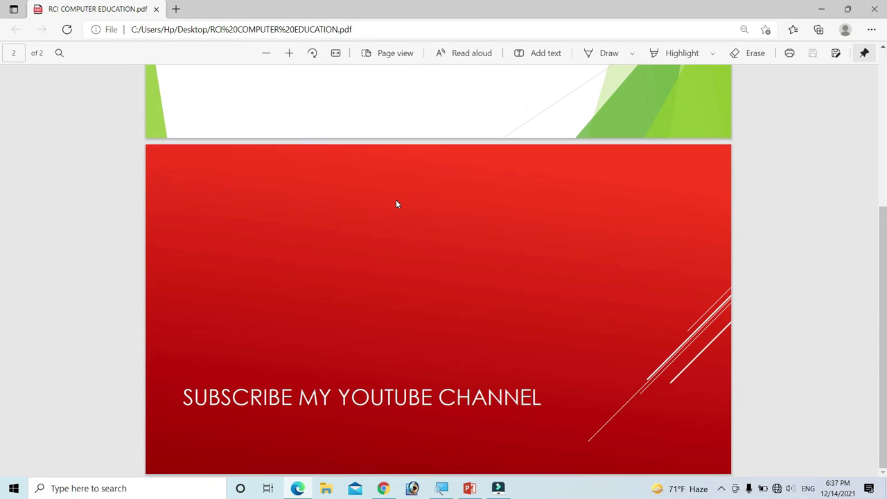
scroll(401, 223, "up", 3)
scroll(409, 227, "down", 4)
scroll(409, 229, "up", 3)
scroll(409, 229, "up", 1)
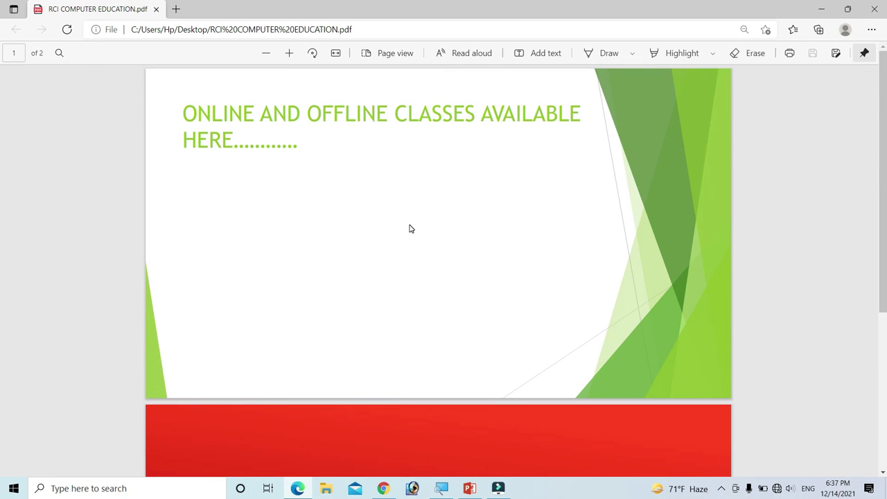